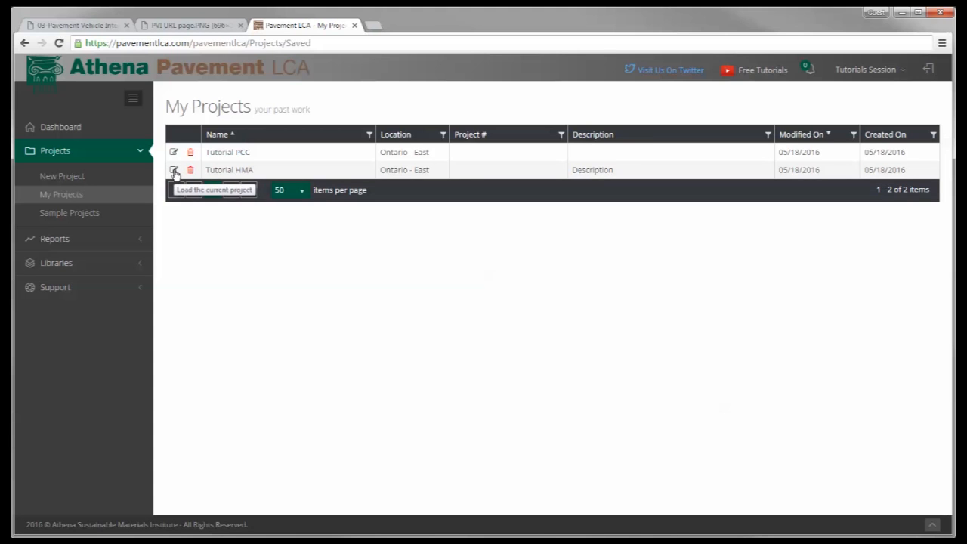
Step: Open the HMA Roadway of the Tutorial HMA project and review its survey, cross section and design details
{"action": "left_click", "coordinate": [174, 171]}
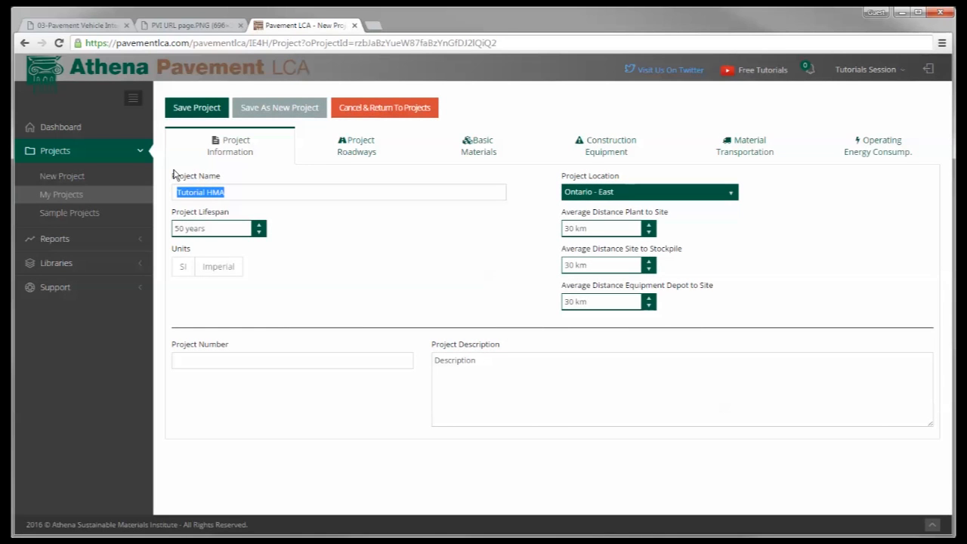
{"action": "left_click", "coordinate": [356, 149]}
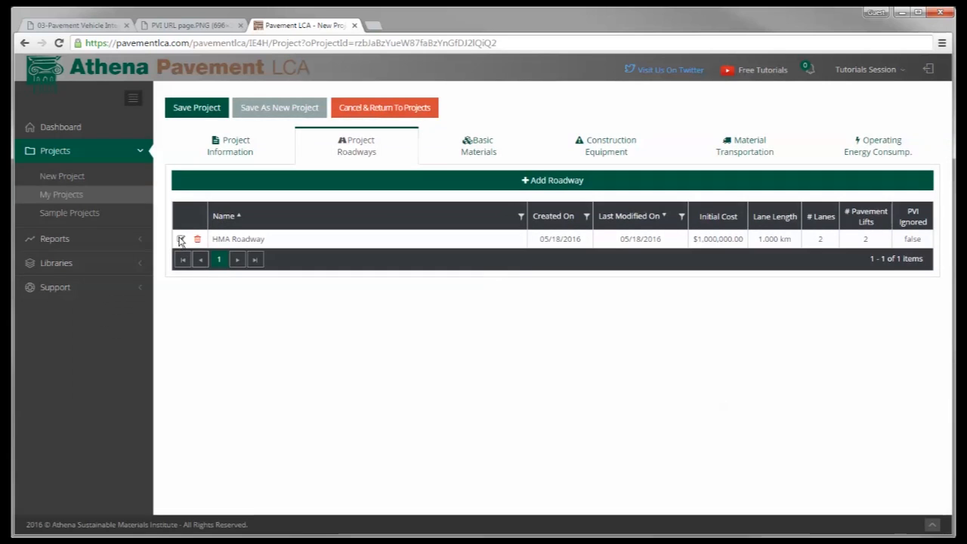
{"action": "left_click", "coordinate": [180, 240]}
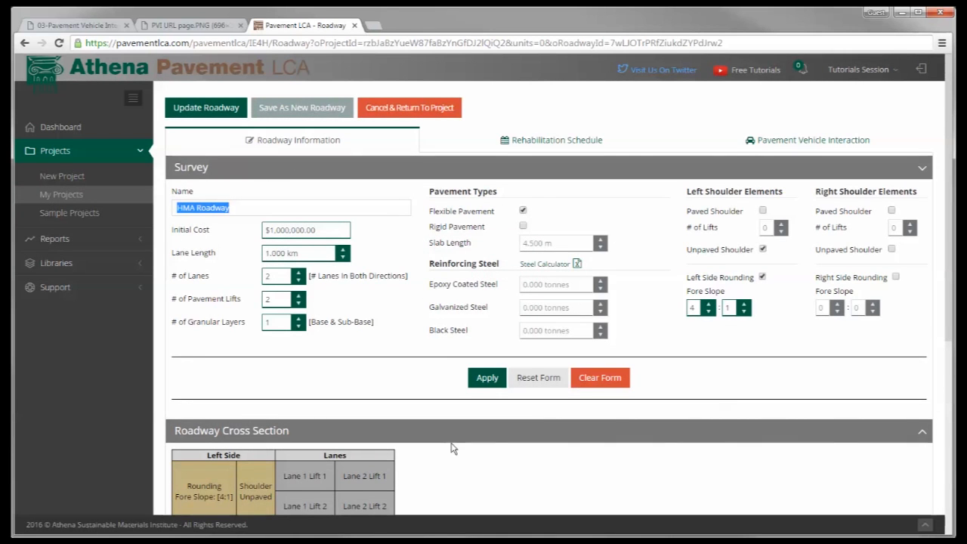
{"action": "scroll", "coordinate": [491, 461], "scroll_direction": "down", "scroll_amount": 3}
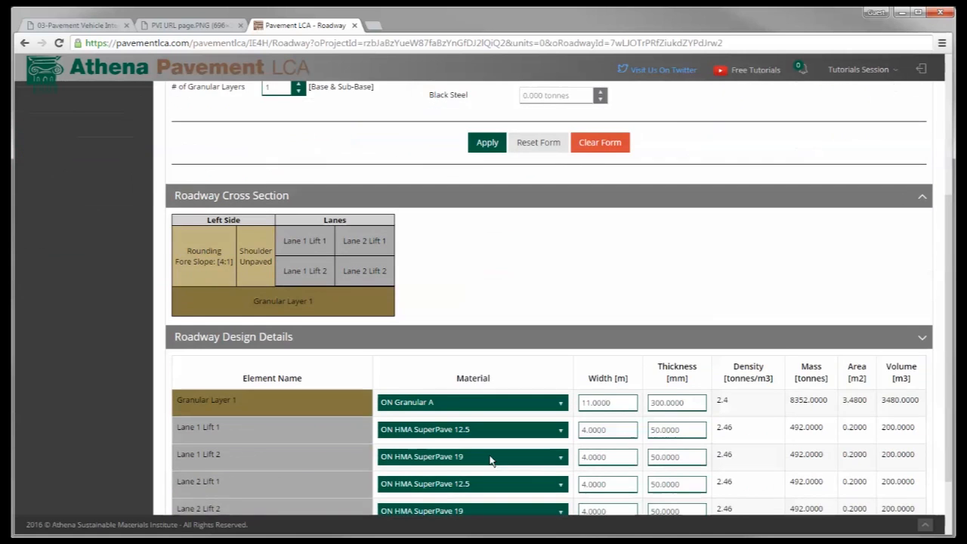
{"action": "scroll", "coordinate": [491, 459], "scroll_direction": "down", "scroll_amount": 1}
{"action": "scroll", "coordinate": [490, 459], "scroll_direction": "up", "scroll_amount": 3}
{"action": "scroll", "coordinate": [490, 460], "scroll_direction": "down", "scroll_amount": 2}
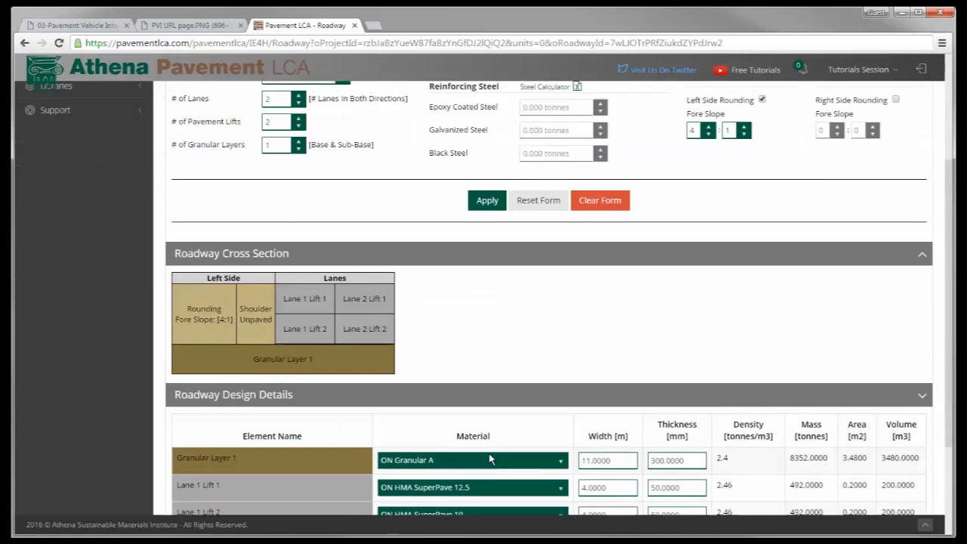
{"action": "scroll", "coordinate": [491, 459], "scroll_direction": "down", "scroll_amount": 2}
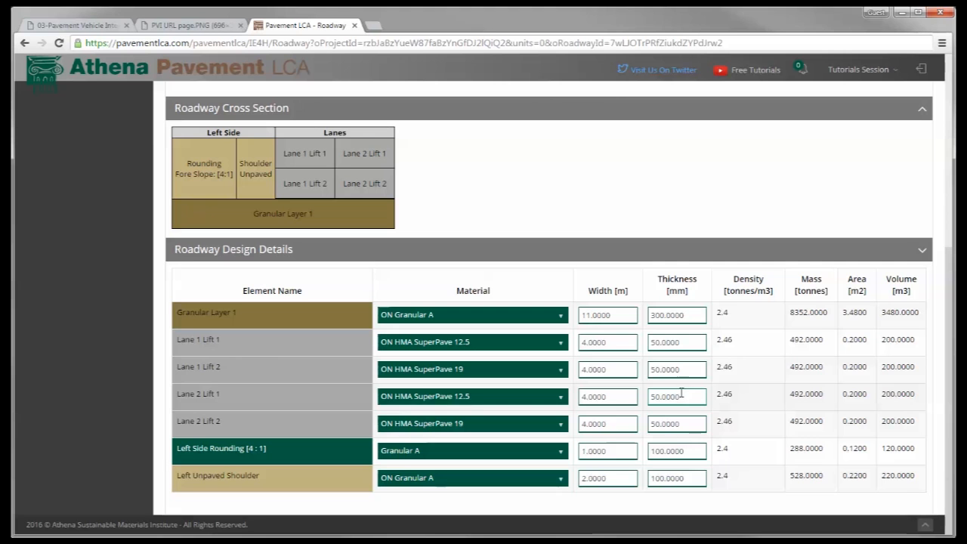
{"action": "scroll", "coordinate": [562, 231], "scroll_direction": "up", "scroll_amount": 5}
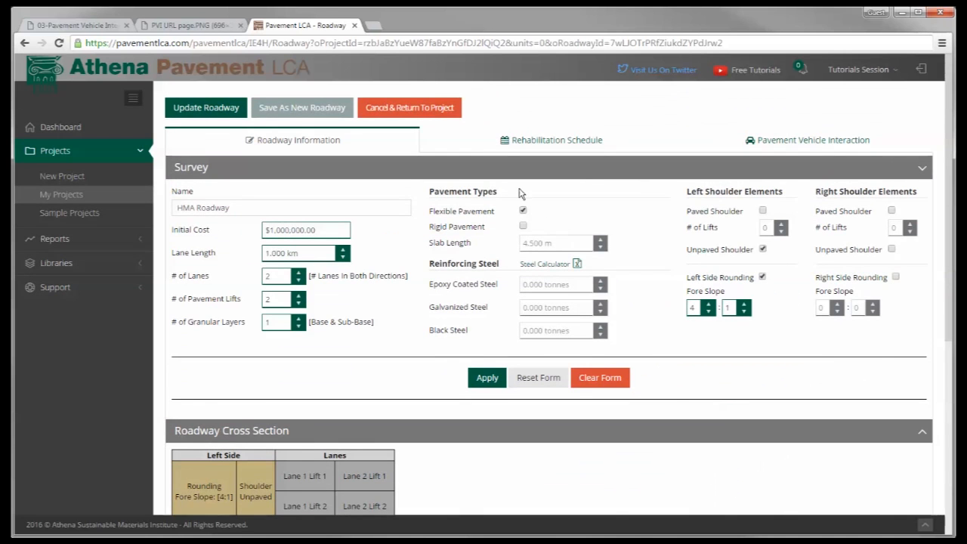
Step: Add a first pavement vehicle interaction segment, check the rehabilitation schedule, and set the segment's final year to 20
{"action": "left_click", "coordinate": [802, 147]}
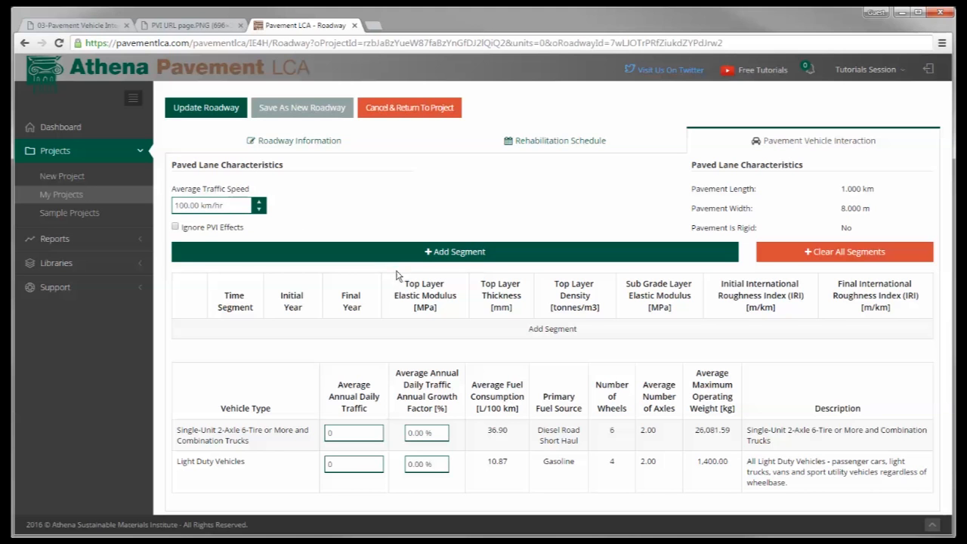
{"action": "left_click", "coordinate": [470, 253]}
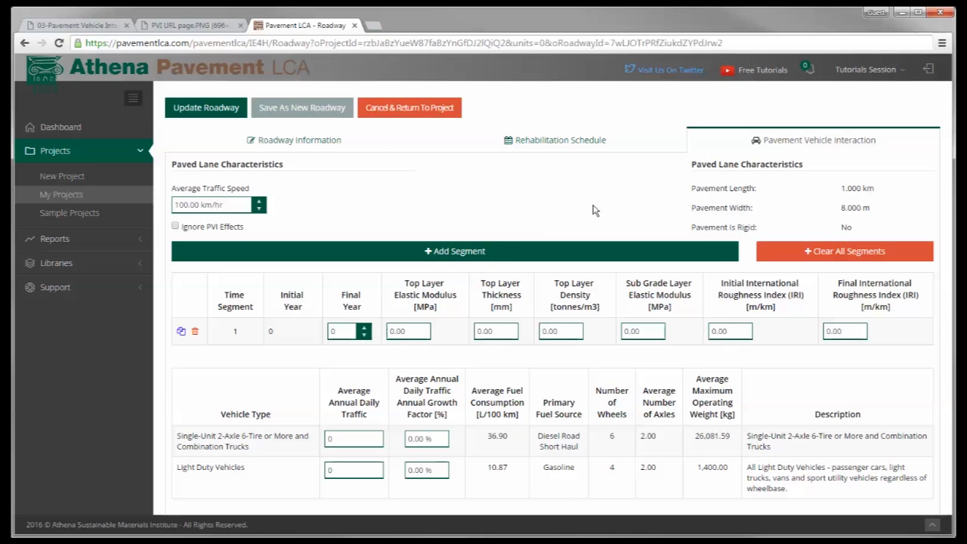
{"action": "left_click", "coordinate": [565, 142]}
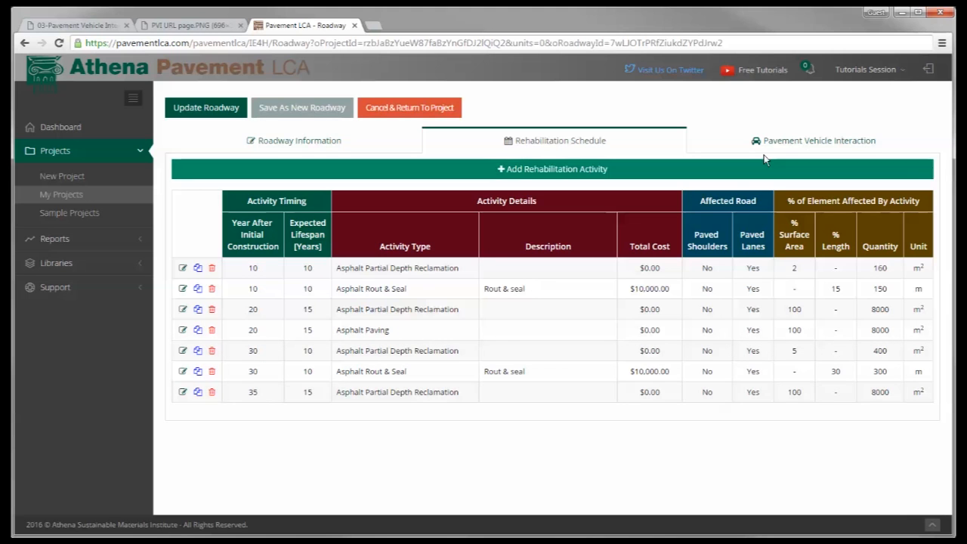
{"action": "left_click", "coordinate": [788, 146]}
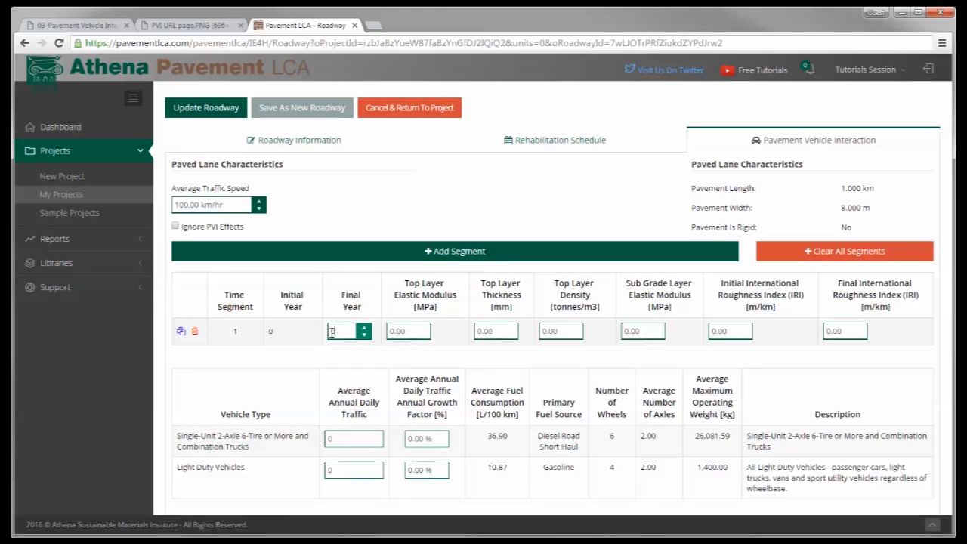
{"action": "left_click_drag", "start_coordinate": [347, 332], "coordinate": [326, 337]}
{"action": "type", "text": "20"}
Step: Set segment 1's top layer to an elastic modulus of 10000 MPa, thickness 100 mm and density 2.46 tonnes/m3
{"action": "left_click", "coordinate": [415, 333]}
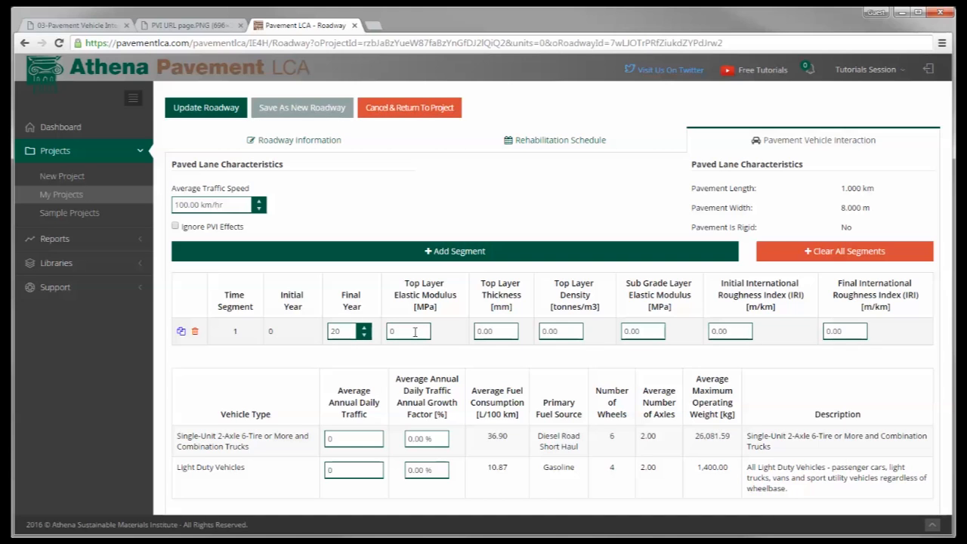
{"action": "type", "text": "10000"}
{"action": "left_click", "coordinate": [504, 331]}
{"action": "type", "text": "100"}
{"action": "left_click", "coordinate": [561, 331]}
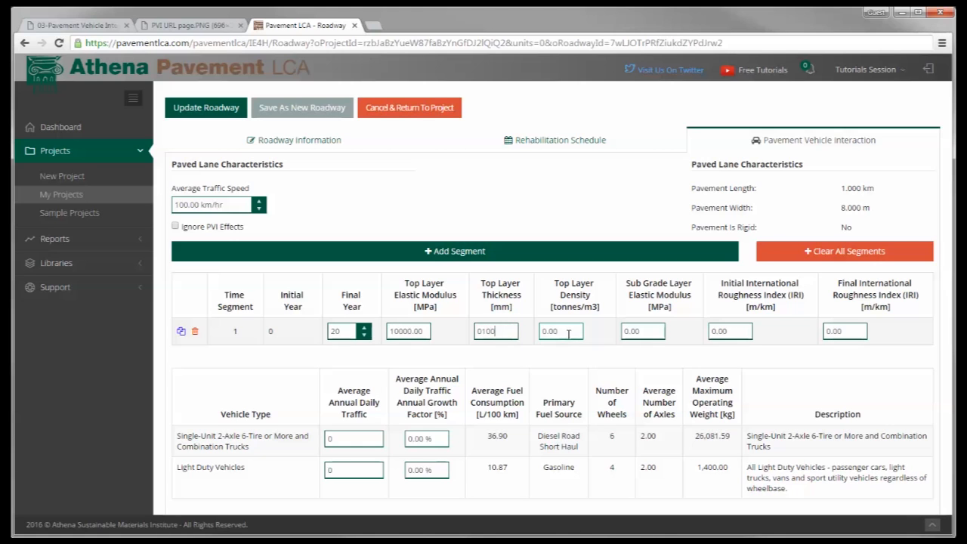
{"action": "type", "text": "2.46"}
Step: Set segment 1's subgrade elastic modulus to 30 MPa, initial IRI to 1 m/km and final IRI to 3 m/km
{"action": "left_click", "coordinate": [624, 332]}
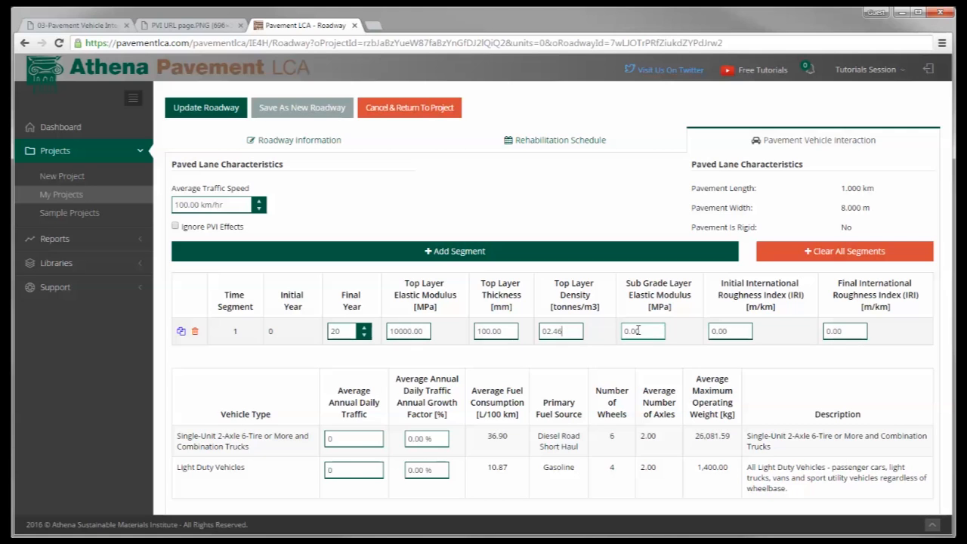
{"action": "left_click", "coordinate": [643, 333]}
{"action": "type", "text": "30"}
{"action": "left_click", "coordinate": [738, 331]}
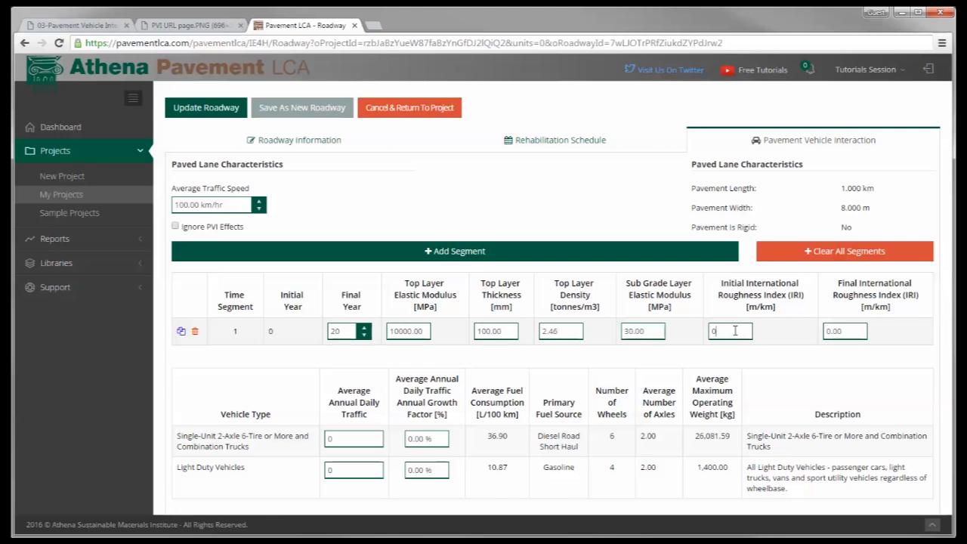
{"action": "type", "text": "1"}
{"action": "left_click", "coordinate": [846, 330]}
{"action": "type", "text": "3"}
Step: Add a second time segment and set its final year to 35
{"action": "left_click", "coordinate": [497, 257]}
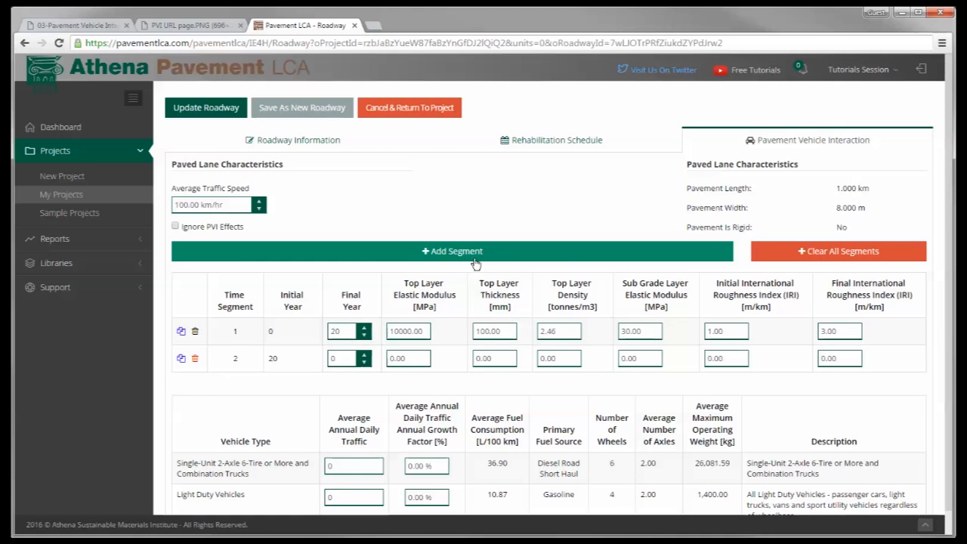
{"action": "left_click", "coordinate": [331, 363]}
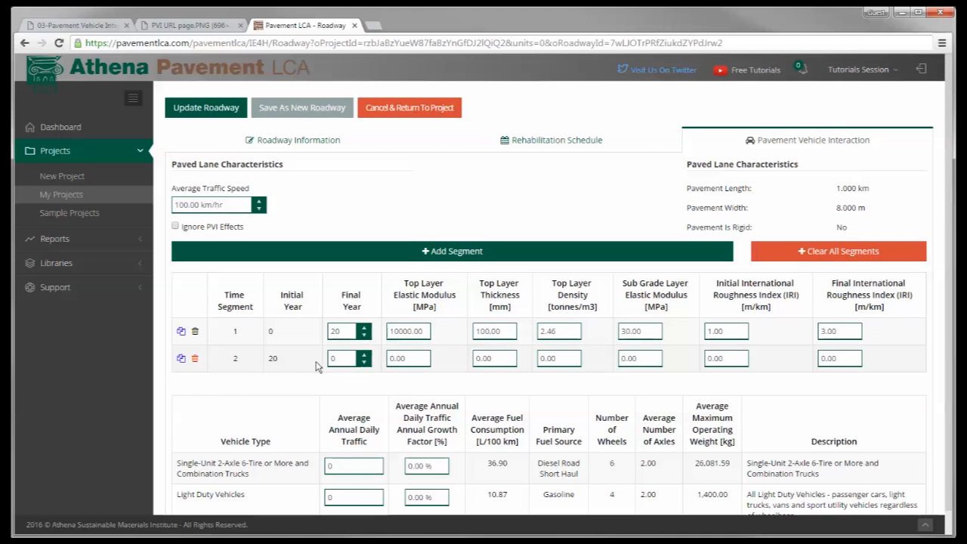
{"action": "left_click", "coordinate": [340, 357]}
{"action": "type", "text": "35"}
Step: Set segment 2's top layer to an elastic modulus of 10000 MPa, thickness 100 mm and density 2.46 tonnes/m3
{"action": "left_click", "coordinate": [413, 359]}
{"action": "type", "text": "10000"}
{"action": "left_click", "coordinate": [495, 360]}
{"action": "type", "text": "100"}
{"action": "left_click", "coordinate": [552, 358]}
{"action": "type", "text": "2.46"}
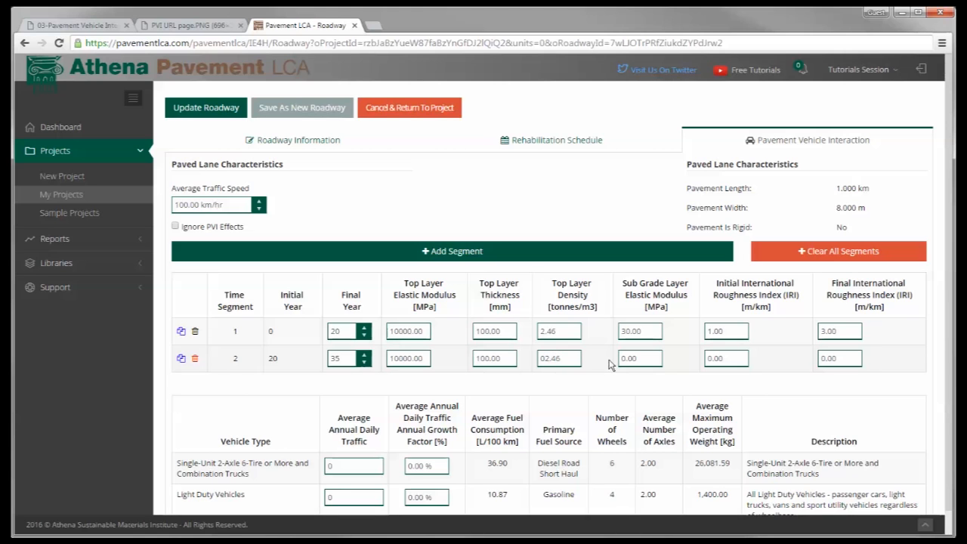
Step: Set segment 2's subgrade elastic modulus to 30 MPa, initial IRI to 1 m/km and final IRI to 3 m/km
{"action": "left_click", "coordinate": [634, 359]}
{"action": "type", "text": "30"}
{"action": "left_click", "coordinate": [712, 359]}
{"action": "type", "text": "1"}
{"action": "left_click", "coordinate": [827, 357]}
{"action": "type", "text": "3"}
Step: Add a third time segment and set its final year to 50
{"action": "left_click", "coordinate": [483, 253]}
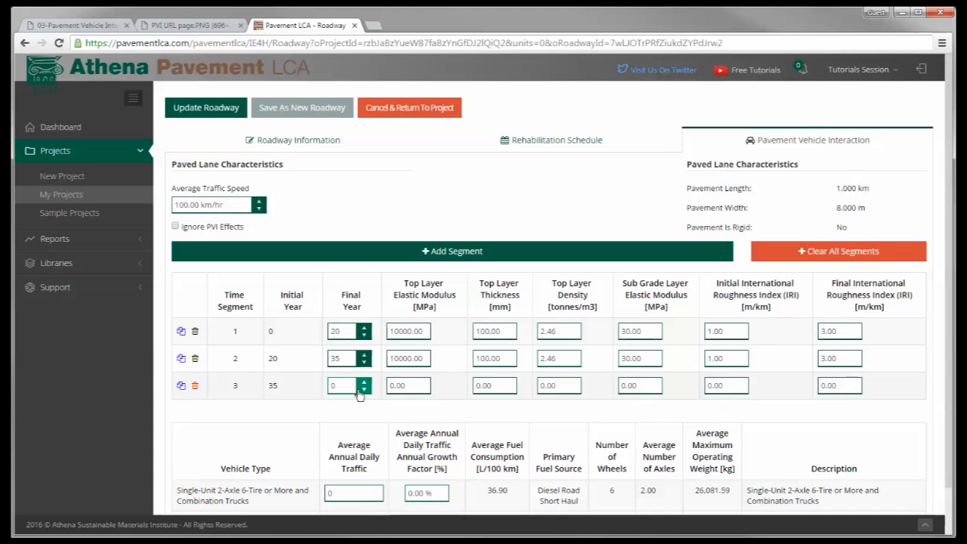
{"action": "double_click", "coordinate": [330, 386]}
{"action": "type", "text": "50"}
Step: Set segment 3's top layer to an elastic modulus of 10000 MPa, thickness 100 mm and density 2.46 tonnes/m3
{"action": "left_click", "coordinate": [412, 386]}
{"action": "type", "text": "10000"}
{"action": "left_click", "coordinate": [490, 390]}
{"action": "type", "text": "100"}
{"action": "left_click", "coordinate": [558, 384]}
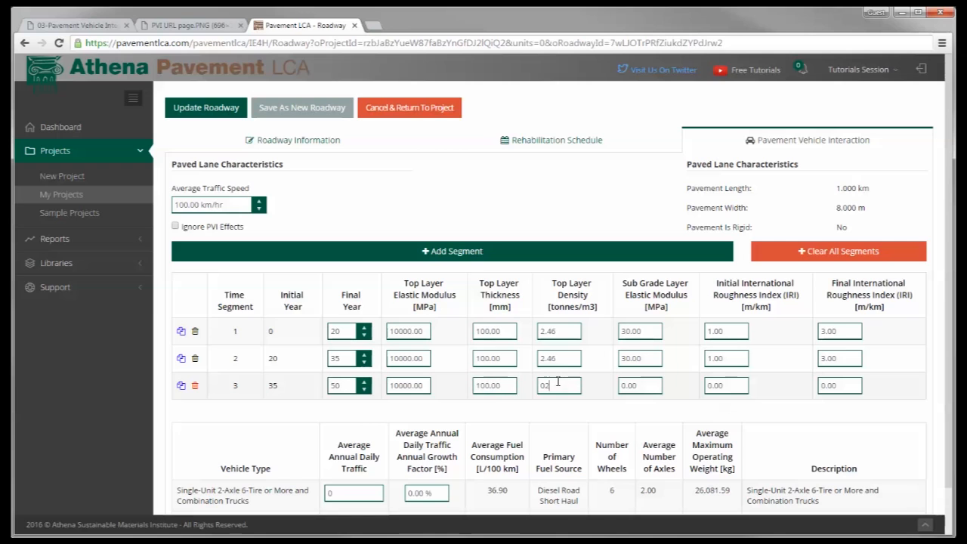
{"action": "type", "text": "2.46"}
Step: Set segment 3's subgrade elastic modulus to 30 MPa, initial IRI to 1 m/km and final IRI to 3 m/km
{"action": "left_click", "coordinate": [633, 388]}
{"action": "type", "text": "30"}
{"action": "left_click", "coordinate": [717, 386]}
{"action": "type", "text": "1"}
{"action": "left_click", "coordinate": [829, 383]}
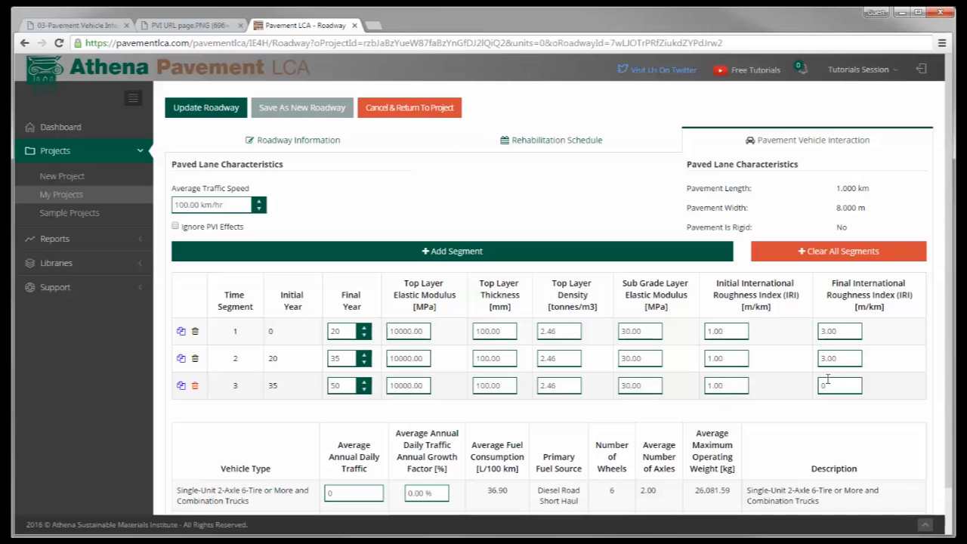
{"action": "type", "text": "3"}
{"action": "left_click", "coordinate": [611, 385]}
Step: Set the average annual daily traffic to 500 for single-unit and combination trucks and 5000 for light duty vehicles
{"action": "scroll", "coordinate": [382, 379], "scroll_direction": "down", "scroll_amount": 1}
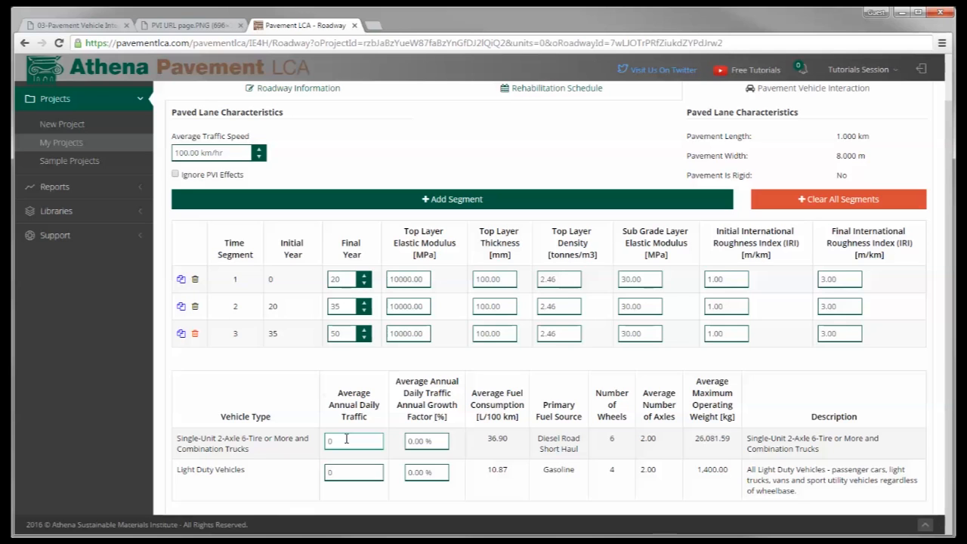
{"action": "left_click_drag", "start_coordinate": [346, 438], "coordinate": [325, 440]}
{"action": "type", "text": "500"}
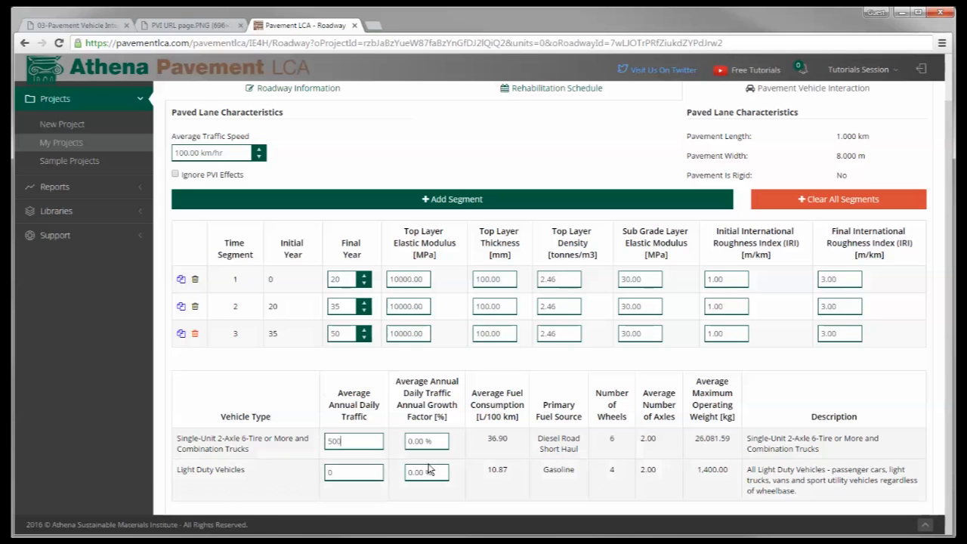
{"action": "double_click", "coordinate": [349, 472]}
{"action": "type", "text": "5000"}
Step: Set the annual traffic growth factor to 2% for both the trucks and the light duty vehicles
{"action": "left_click", "coordinate": [430, 446]}
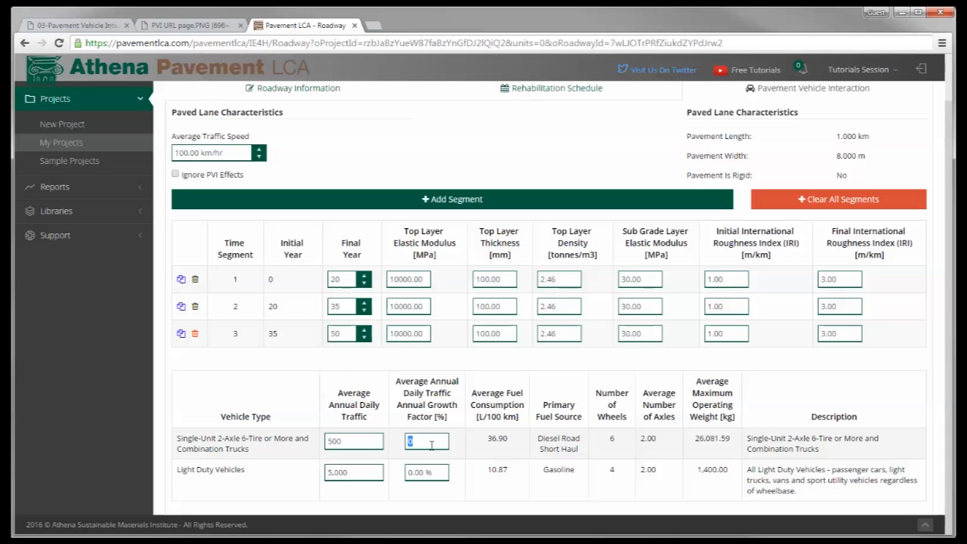
{"action": "type", "text": "2"}
{"action": "left_click", "coordinate": [424, 470]}
{"action": "type", "text": "2"}
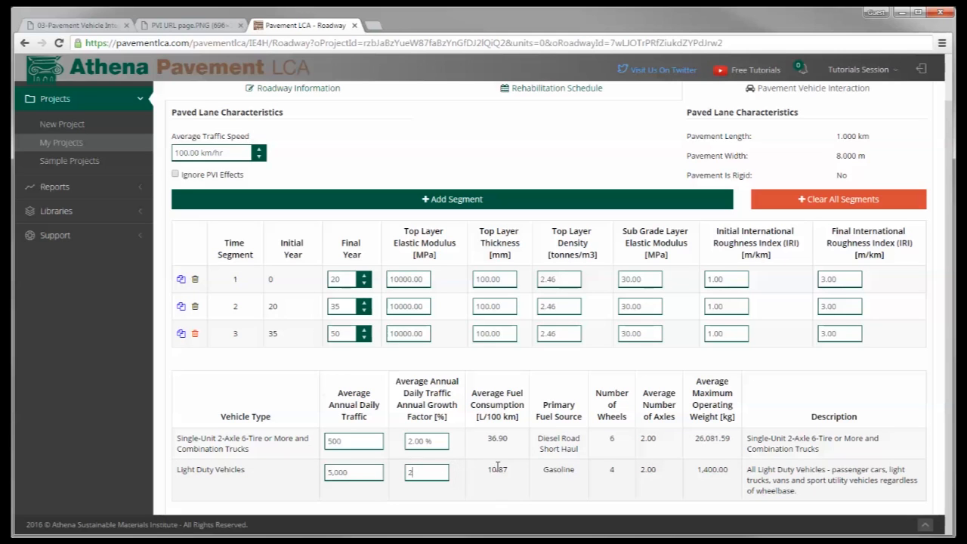
{"action": "scroll", "coordinate": [463, 342], "scroll_direction": "up", "scroll_amount": 1}
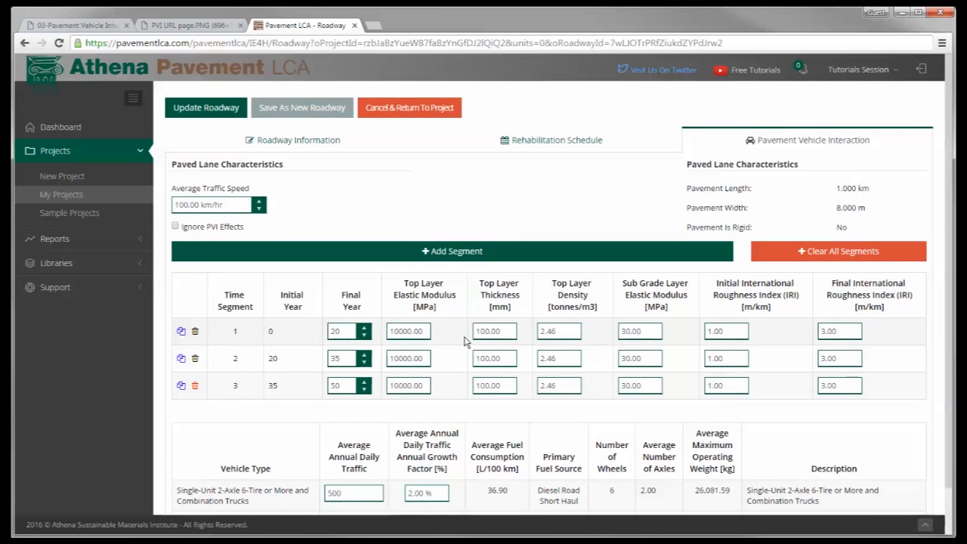
{"action": "scroll", "coordinate": [465, 342], "scroll_direction": "down", "scroll_amount": 1}
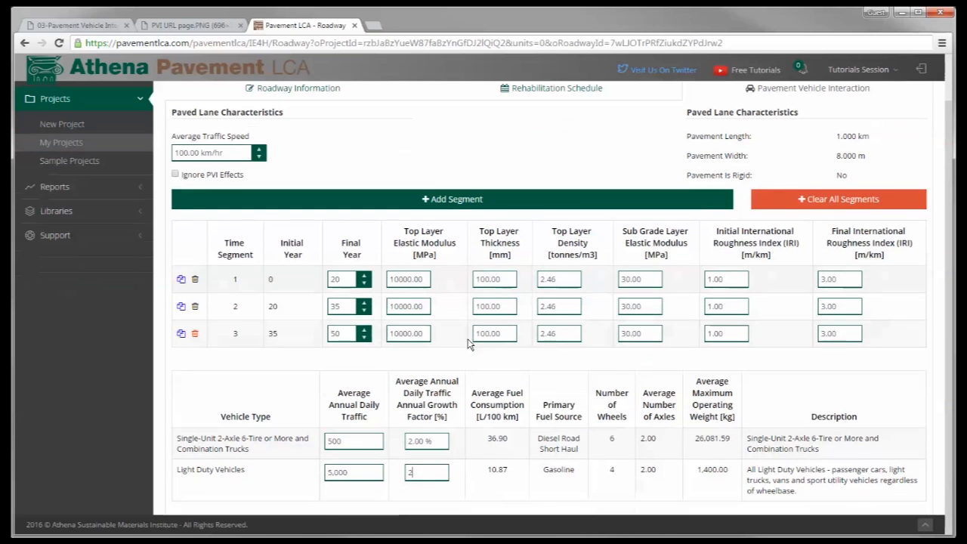
{"action": "left_click", "coordinate": [487, 473]}
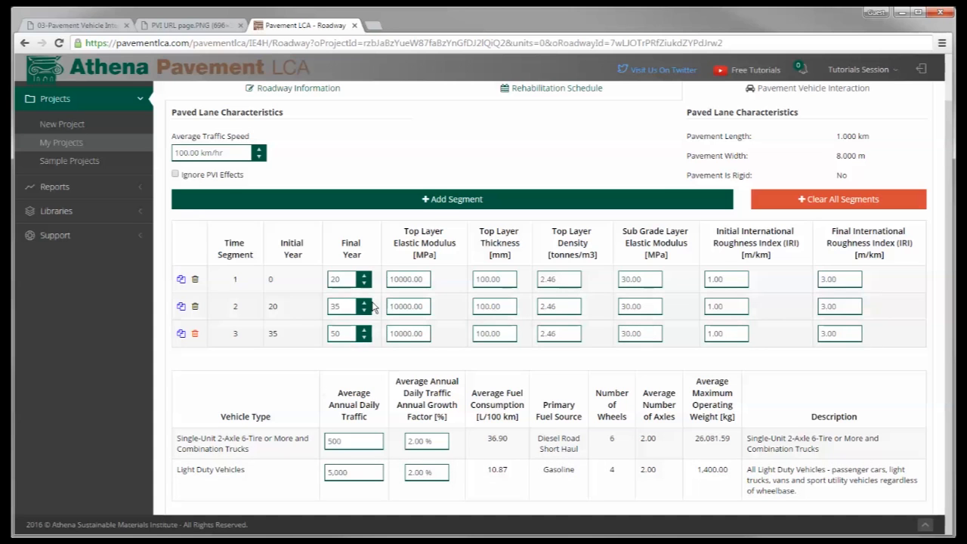
Step: Update the roadway to save its pavement vehicle interaction data
{"action": "scroll", "coordinate": [372, 305], "scroll_direction": "up", "scroll_amount": 1}
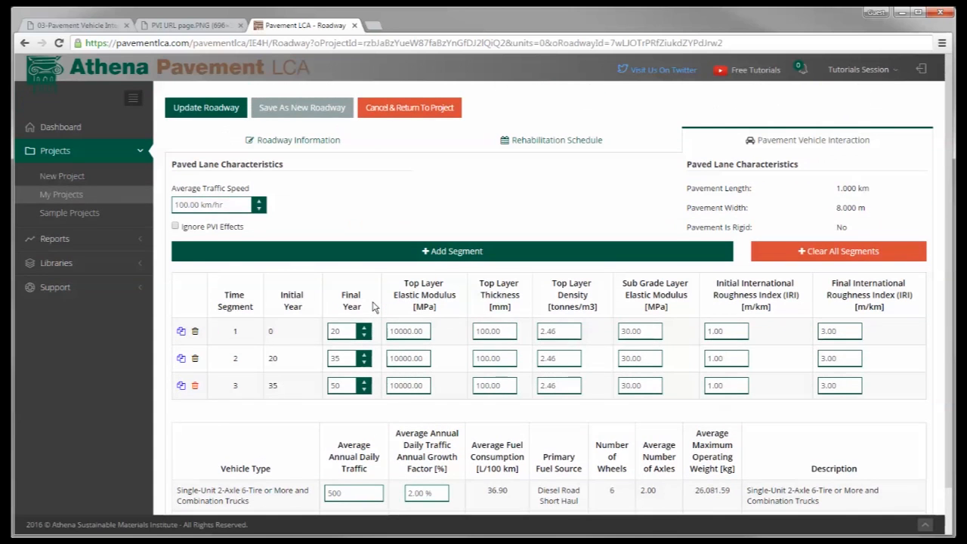
{"action": "left_click", "coordinate": [208, 108]}
{"action": "left_click", "coordinate": [202, 114]}
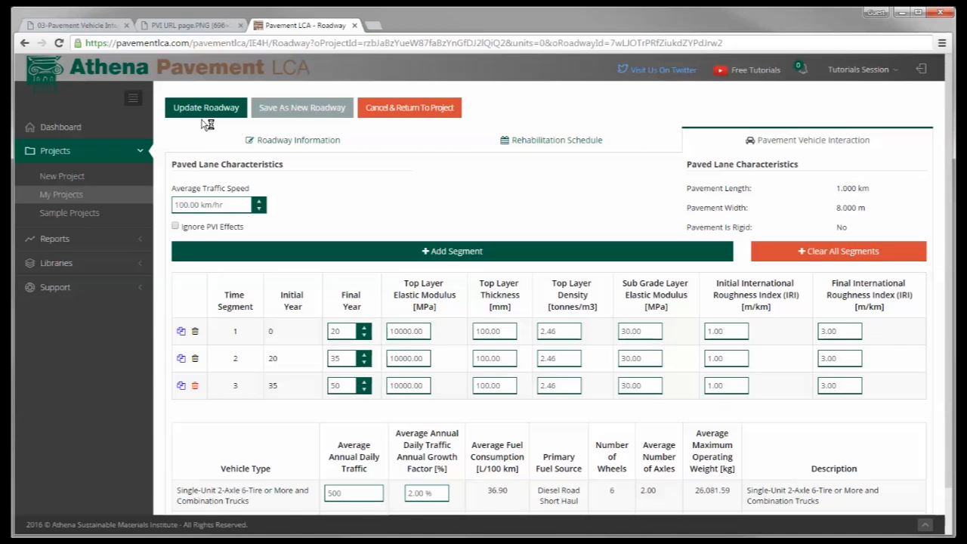